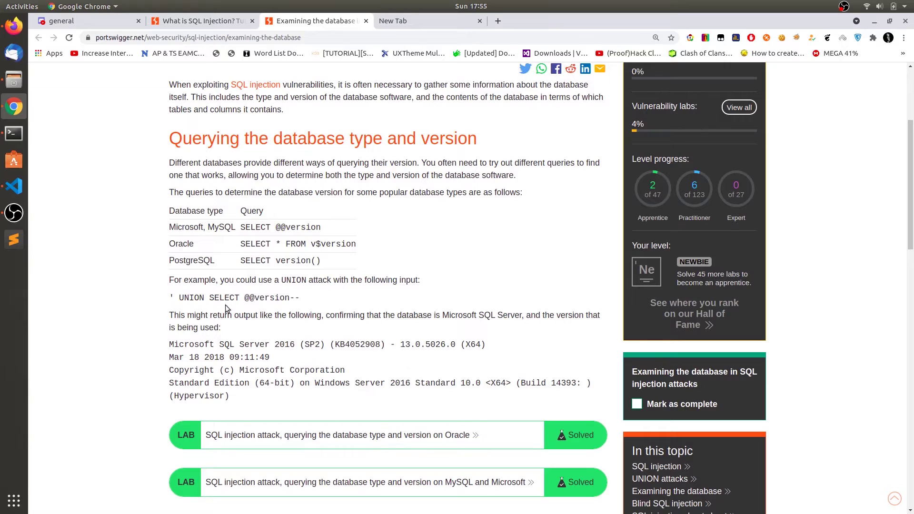
Highlight the 2016 and SP2 details in PortSwigger's sample SQL Server version output
{"action": "left_click_drag", "start_coordinate": [199, 344], "coordinate": [281, 344]}
{"action": "double_click", "coordinate": [285, 344]}
{"action": "left_click", "coordinate": [350, 344]}
{"action": "double_click", "coordinate": [313, 343]}
{"action": "left_click", "coordinate": [315, 353]}
{"action": "left_click_drag", "start_coordinate": [278, 227], "coordinate": [241, 228]}
{"action": "left_click", "coordinate": [395, 225]}
{"action": "left_click_drag", "start_coordinate": [270, 344], "coordinate": [296, 344]}
{"action": "left_click", "coordinate": [387, 355]}
Review the MySQL and Oracle version queries in the article's query table
{"action": "scroll", "coordinate": [284, 264], "scroll_direction": "down", "scroll_amount": 3}
{"action": "scroll", "coordinate": [283, 264], "scroll_direction": "up", "scroll_amount": 4}
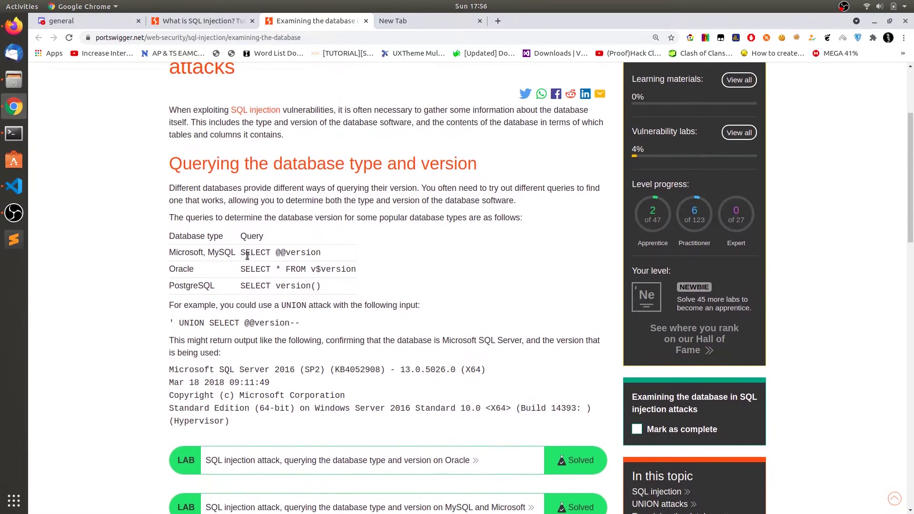
{"action": "double_click", "coordinate": [222, 253]}
{"action": "left_click", "coordinate": [233, 253]}
{"action": "left_click_drag", "start_coordinate": [283, 269], "coordinate": [266, 270]}
{"action": "left_click", "coordinate": [186, 305]}
In the mysql client, type show variables like '%version%' and abandon it with Ctrl+C
{"action": "left_click", "coordinate": [13, 134]}
{"action": "key", "text": "Return"}
{"action": "key", "text": "Return"}
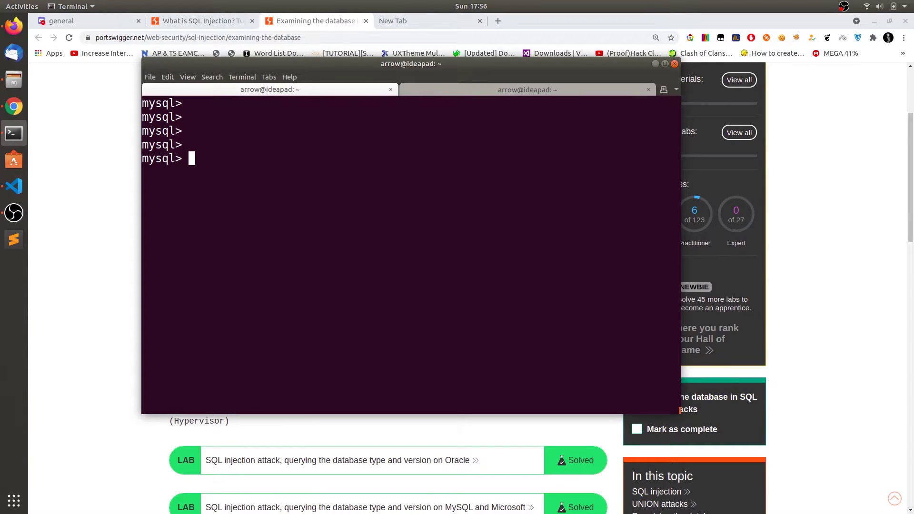
{"action": "type", "text": "show variables like"}
{"action": "key", "text": "Return"}
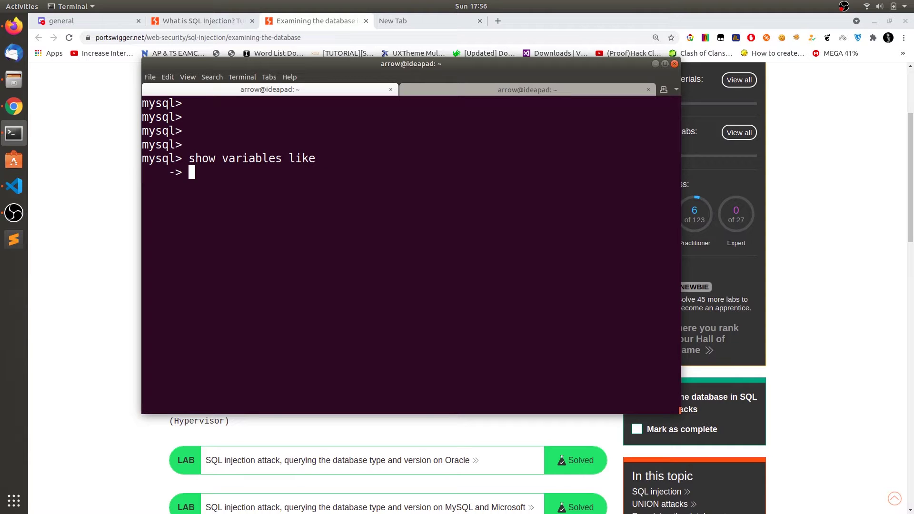
{"action": "type", "text": "'%version"}
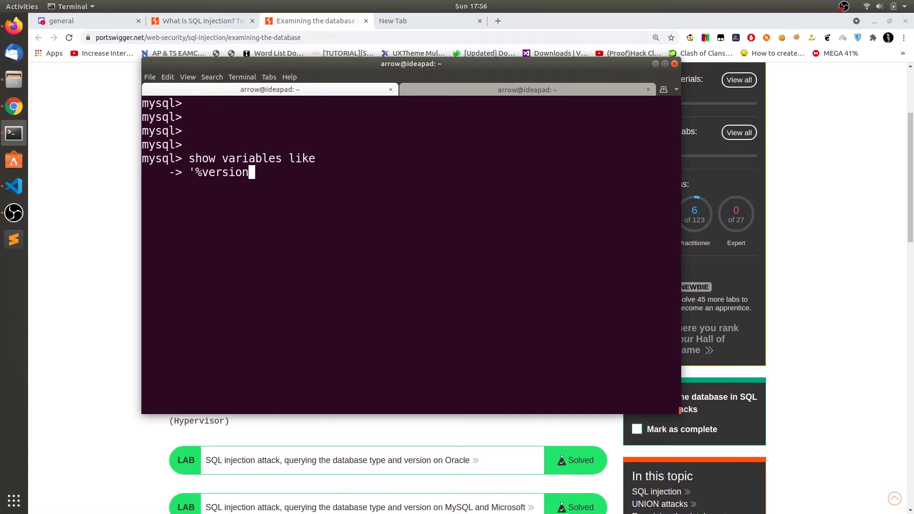
{"action": "type", "text": "%'"}
{"action": "left_click_drag", "start_coordinate": [202, 172], "coordinate": [247, 175]}
{"action": "left_click", "coordinate": [283, 175]}
{"action": "type", "text": ";"}
{"action": "key", "text": "Return"}
{"action": "key", "text": "ctrl+c"}
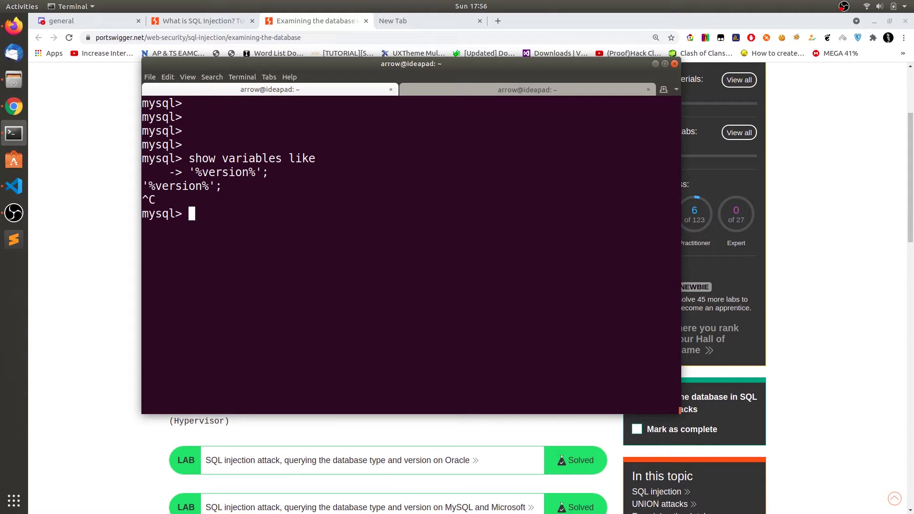
Run show variables like "%version%"; to list the eight version variables, including 5.7.33
{"action": "type", "text": "show variabl"}
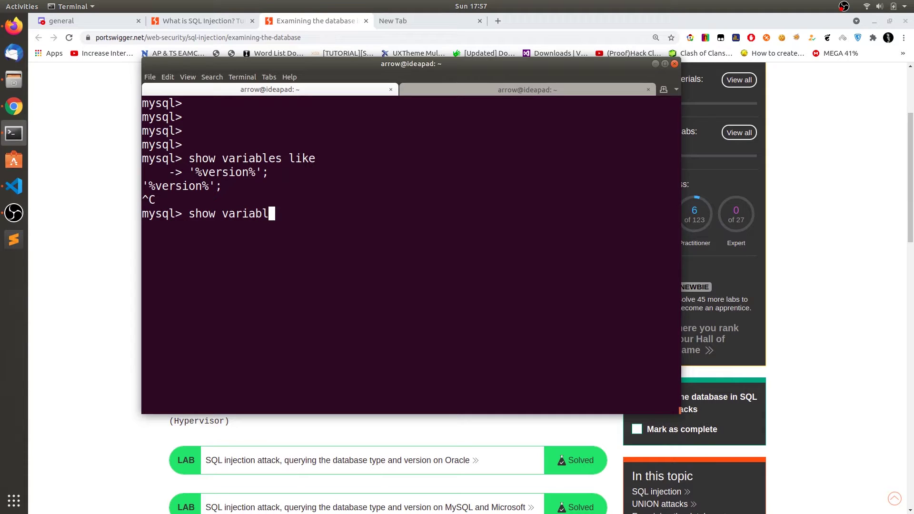
{"action": "type", "text": "es like \"%versio"}
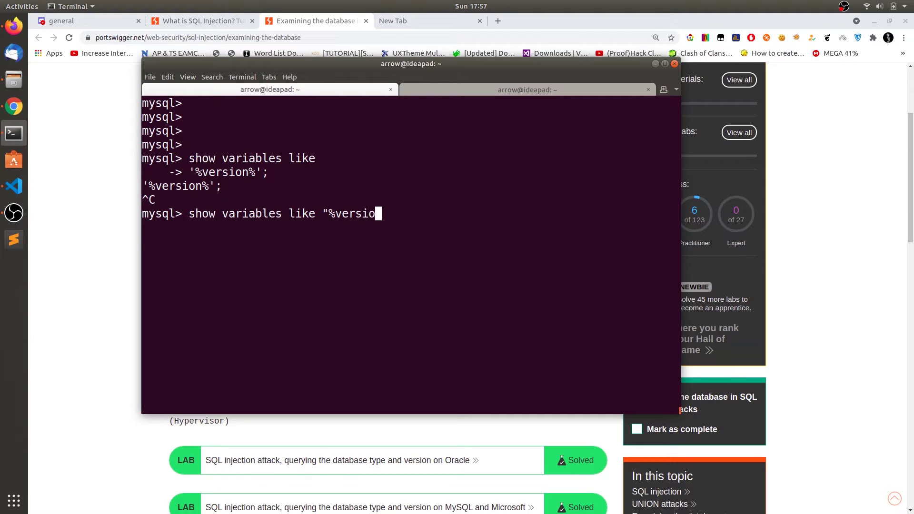
{"action": "type", "text": "n%\""}
{"action": "key", "text": "Return"}
{"action": "type", "text": ";'"}
{"action": "key", "text": "BackSpace"}
{"action": "key", "text": "Return"}
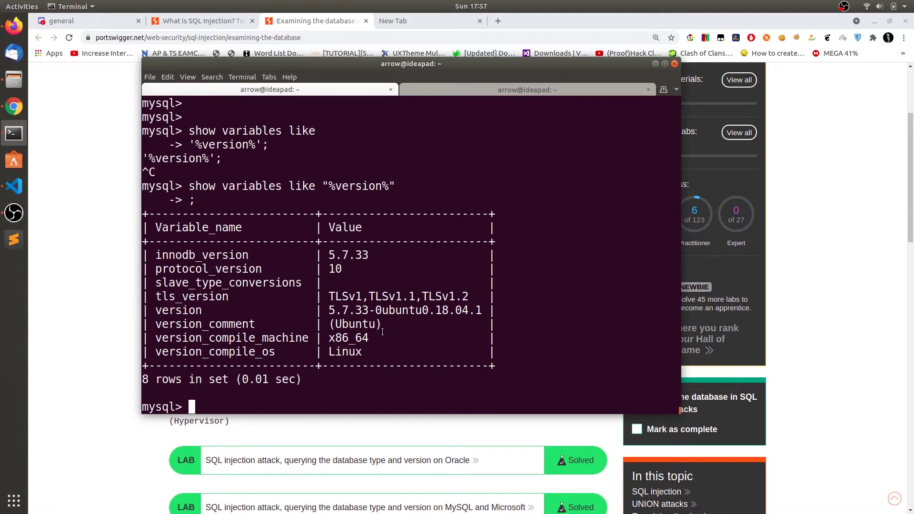
{"action": "left_click_drag", "start_coordinate": [162, 255], "coordinate": [249, 256]}
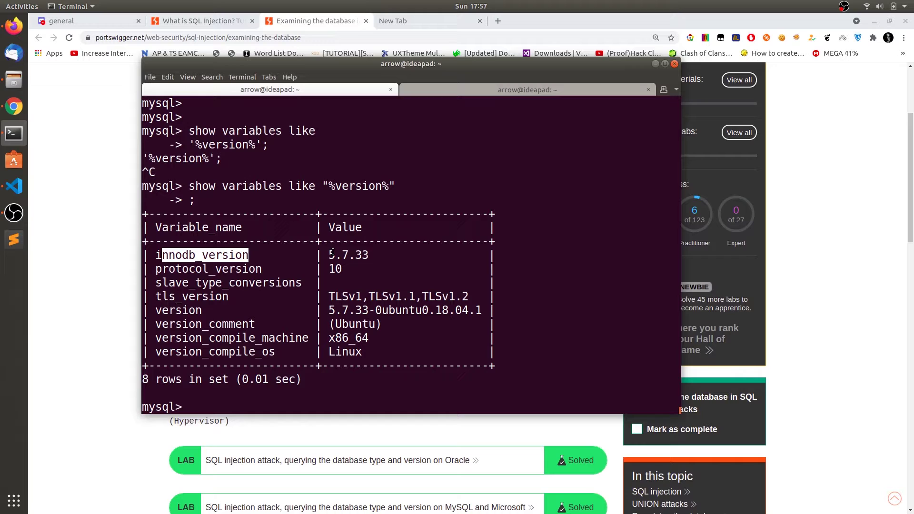
{"action": "left_click_drag", "start_coordinate": [194, 296], "coordinate": [396, 296]}
{"action": "left_click", "coordinate": [425, 290]}
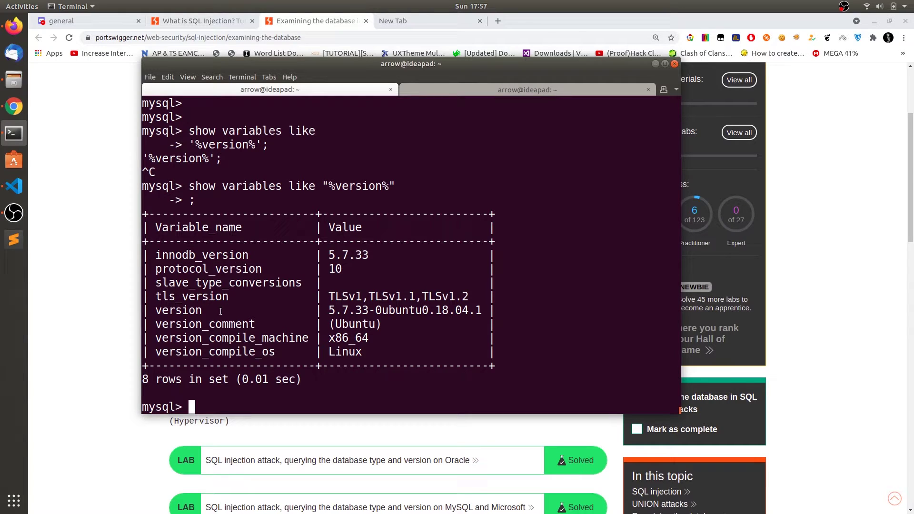
{"action": "left_click_drag", "start_coordinate": [328, 310], "coordinate": [483, 310]}
{"action": "left_click", "coordinate": [483, 310]}
{"action": "left_click_drag", "start_coordinate": [232, 324], "coordinate": [263, 342]}
{"action": "left_click", "coordinate": [286, 337]}
{"action": "left_click", "coordinate": [381, 338]}
{"action": "left_click_drag", "start_coordinate": [350, 350], "coordinate": [329, 308]}
{"action": "left_click", "coordinate": [431, 329]}
Open PortSwigger's Oracle version-query lab in a new tab, keeping the article in view
{"action": "left_click", "coordinate": [117, 322]}
{"action": "left_click", "coordinate": [294, 463]}
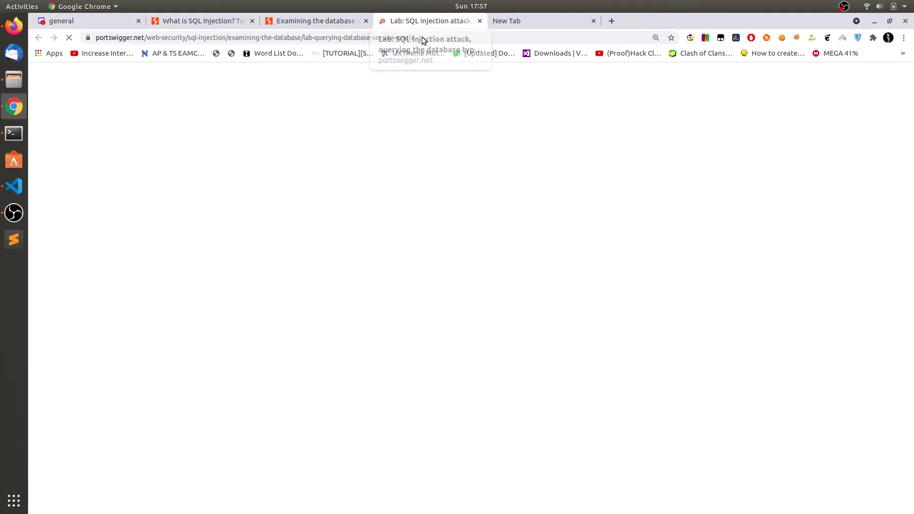
{"action": "left_click", "coordinate": [341, 25]}
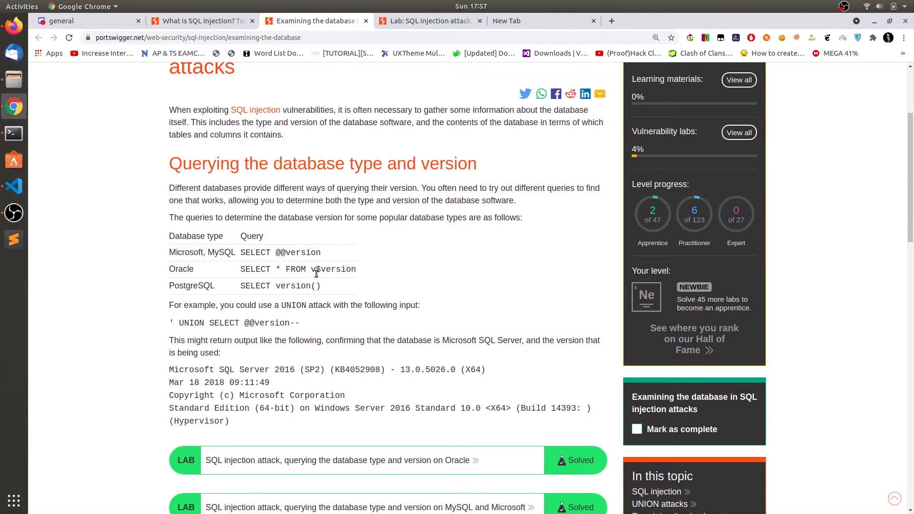
Search the web for v$version and open the Oracle Help Center V$VERSION result
{"action": "left_click", "coordinate": [507, 25]}
{"action": "type", "text": "v$version"}
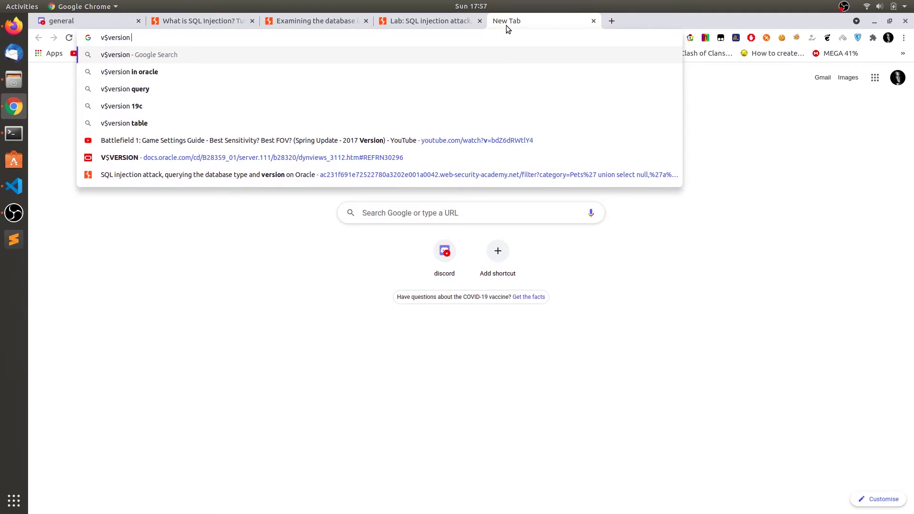
{"action": "key", "text": "Return"}
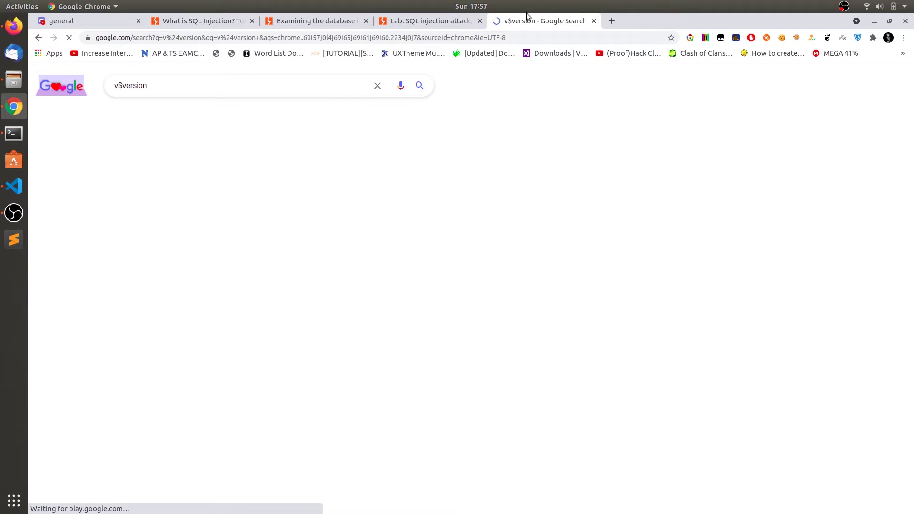
{"action": "left_click", "coordinate": [181, 171]}
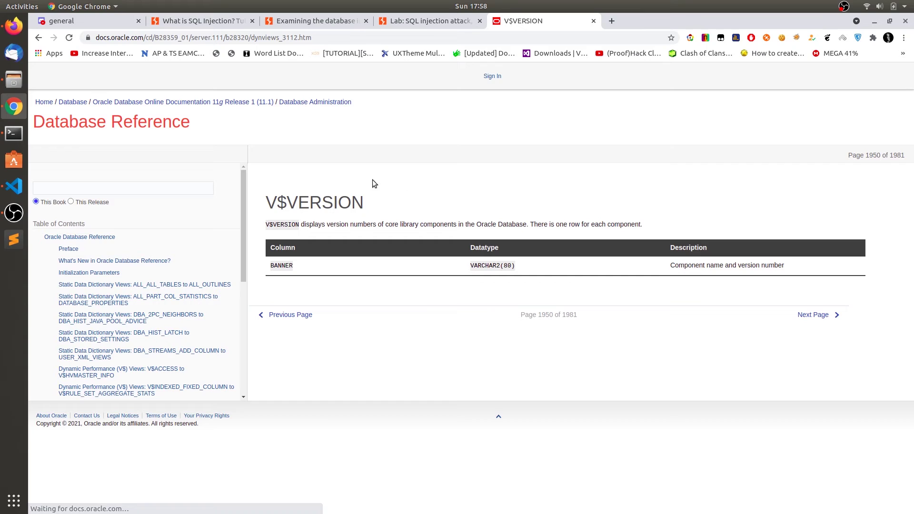
Read the V$VERSION description and its BANNER column, VARCHAR2(80), holding component versions
{"action": "left_click_drag", "start_coordinate": [350, 224], "coordinate": [515, 226]}
{"action": "left_click", "coordinate": [310, 288]}
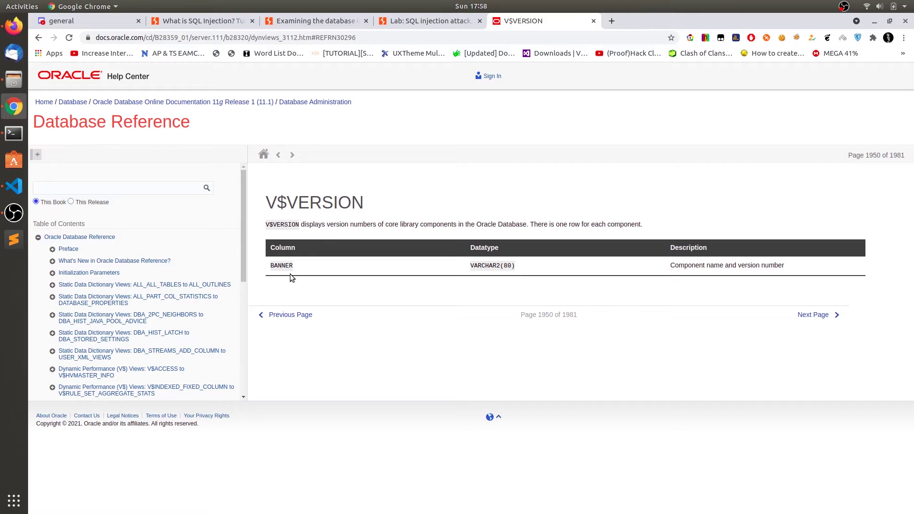
{"action": "left_click_drag", "start_coordinate": [295, 264], "coordinate": [265, 264]}
{"action": "left_click", "coordinate": [364, 266]}
{"action": "left_click", "coordinate": [475, 279]}
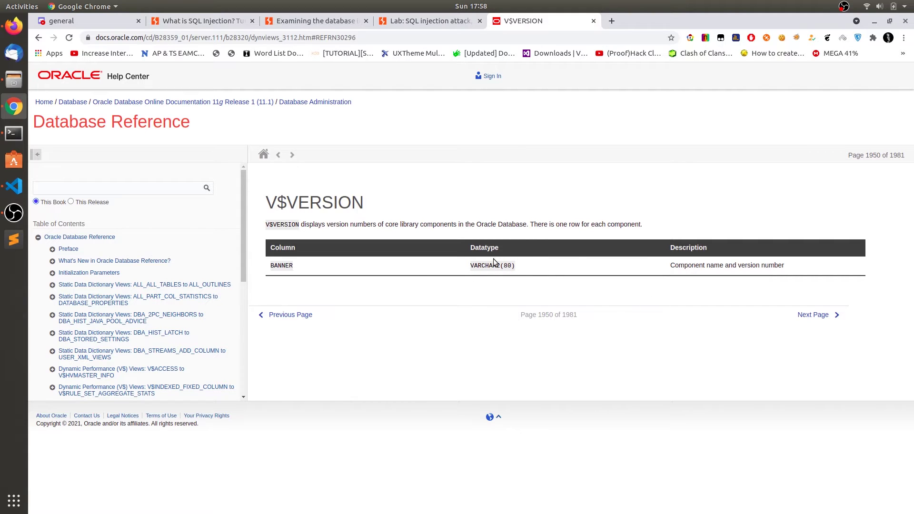